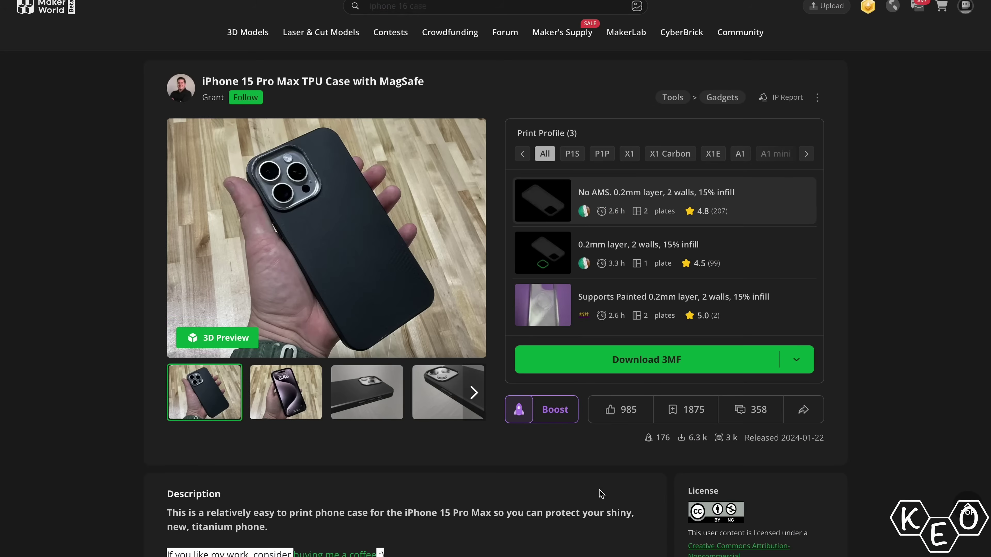
# Step: Browse the case's gallery photos: the phone-screen shot, the black close-up and the next photo
pyautogui.click(305, 407)
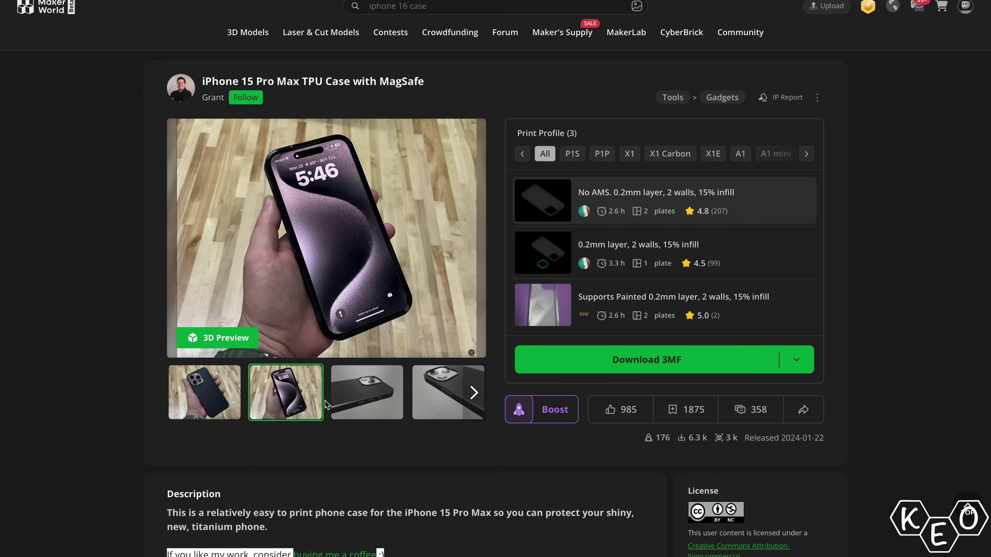
pyautogui.click(350, 403)
pyautogui.click(435, 408)
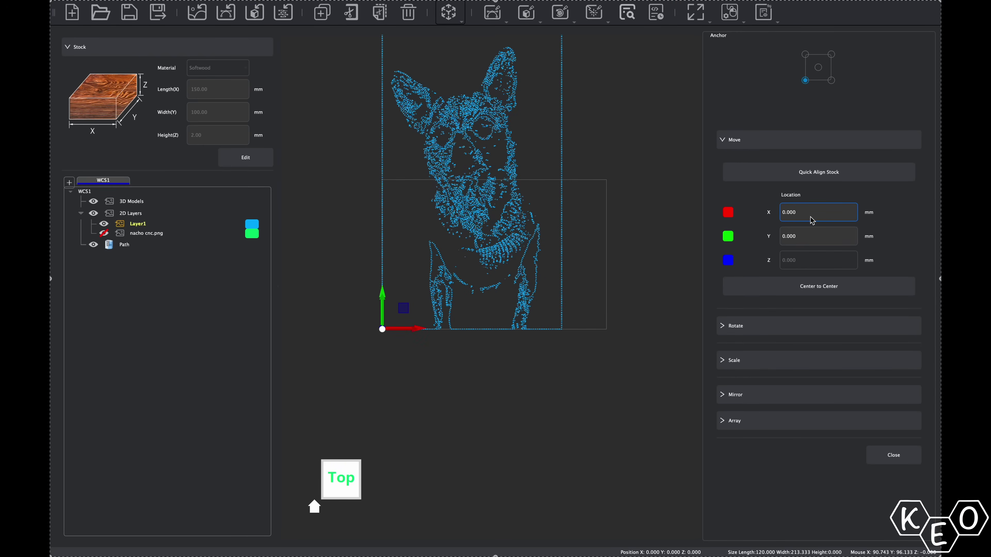
# Step: Move the traced dog design to X 15, Y 15 and bring up the 2D toolpath types
pyautogui.write('15')
pyautogui.press('Tab')
pyautogui.write('15')
pyautogui.press('Return')
pyautogui.click(894, 455)
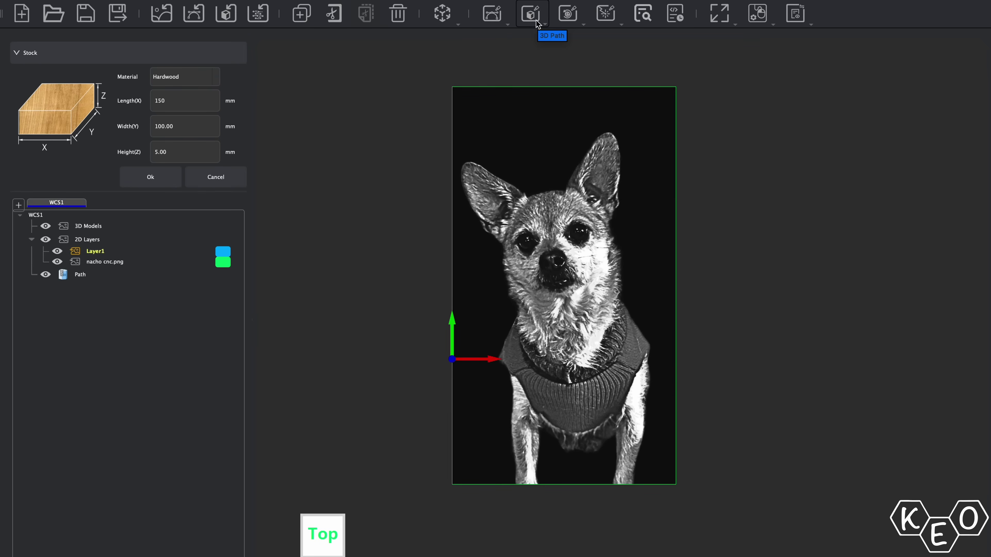
pyautogui.click(501, 19)
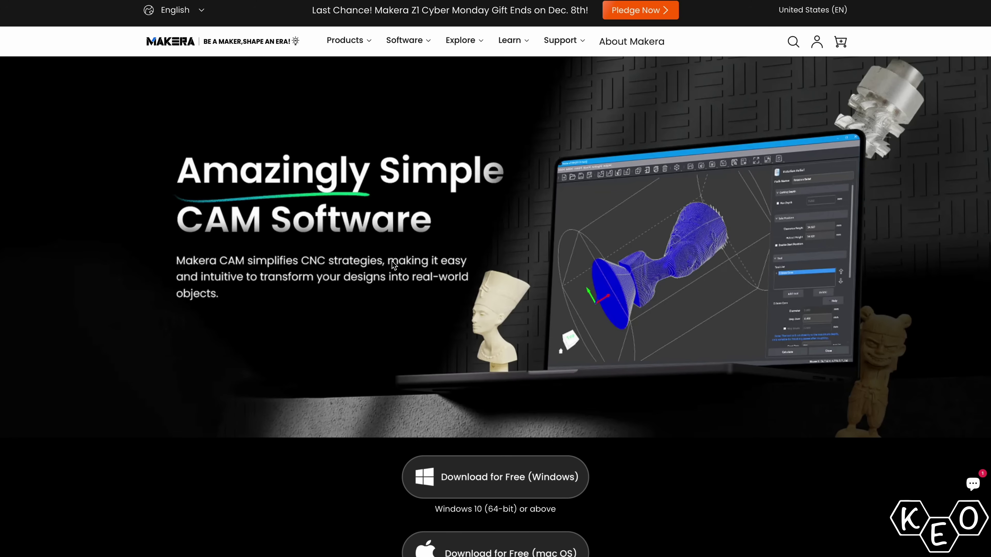
# Step: Scroll the Makera CAM web page down to the free Windows and macOS download buttons
pyautogui.scroll(-3, 657, 328)
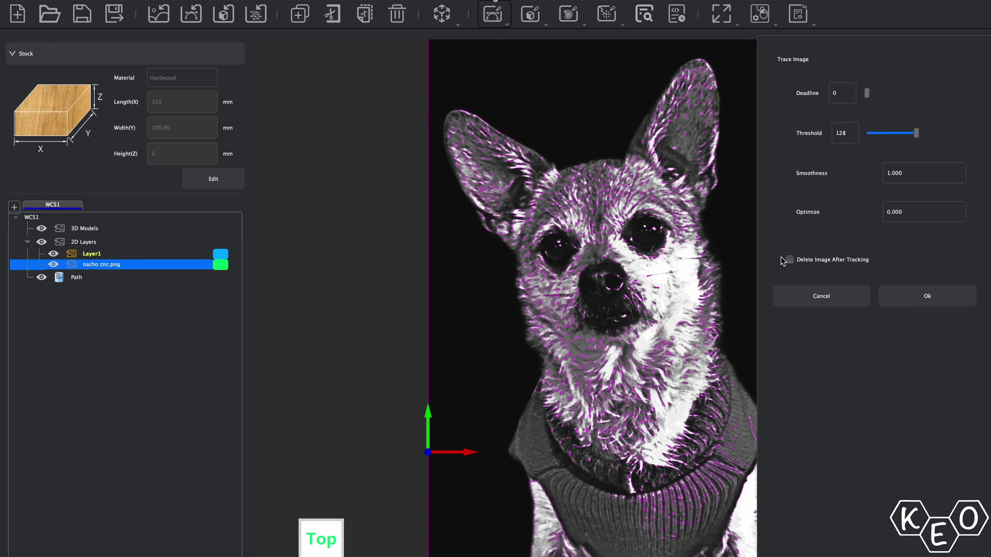
# Step: Apply the threshold-128 trace to turn the nacho cnc.png dog photo into vector contours
pyautogui.click(898, 298)
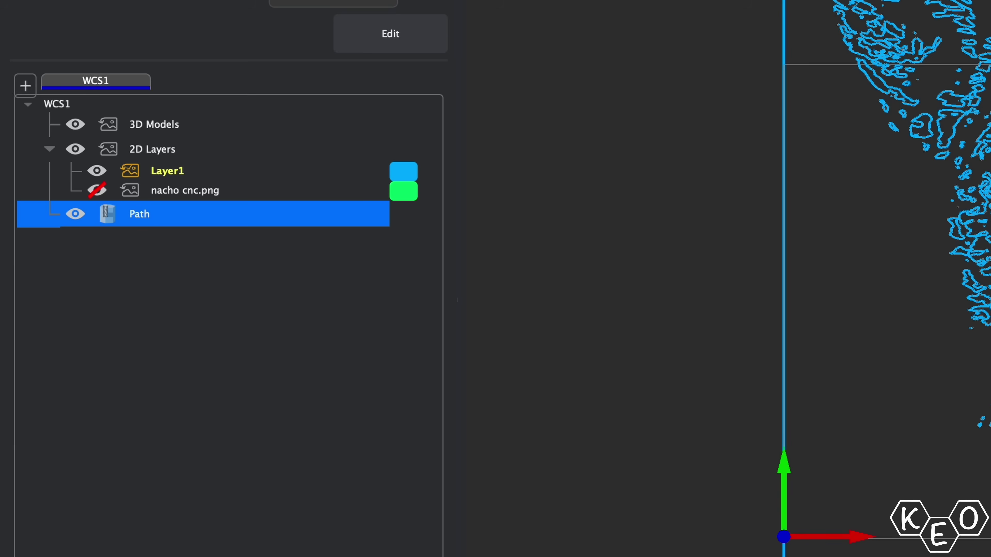
# Step: Try creating the On Vector, climb, ramped 2D Contour and dismiss the 'no graphics selected' warning
pyautogui.scroll(-10, 837, 449)
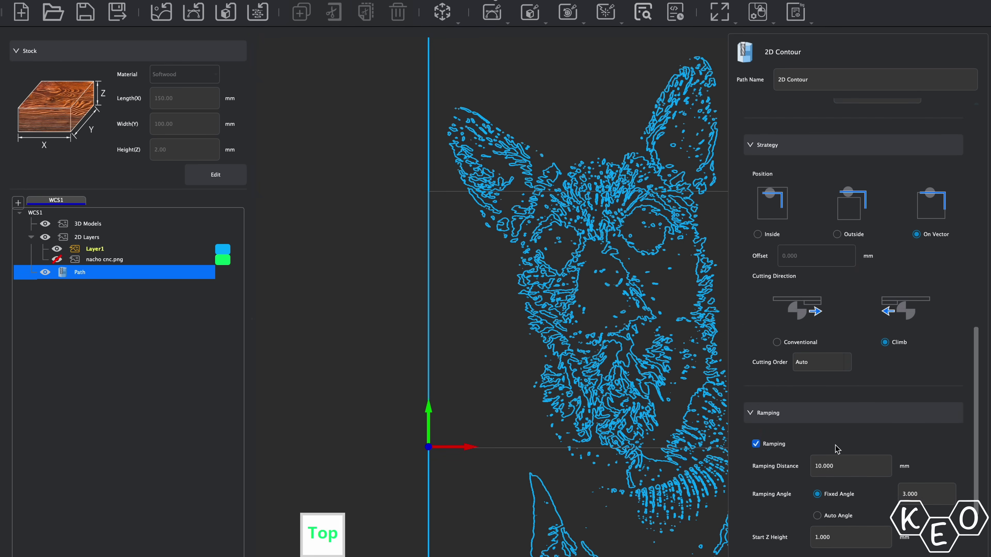
pyautogui.scroll(-5, 837, 449)
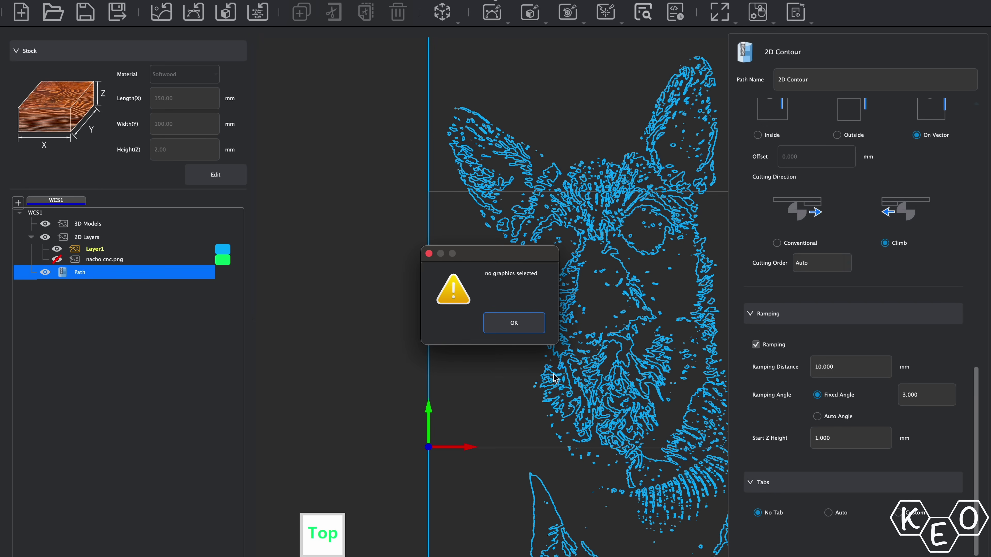
pyautogui.click(534, 326)
pyautogui.click(94, 251)
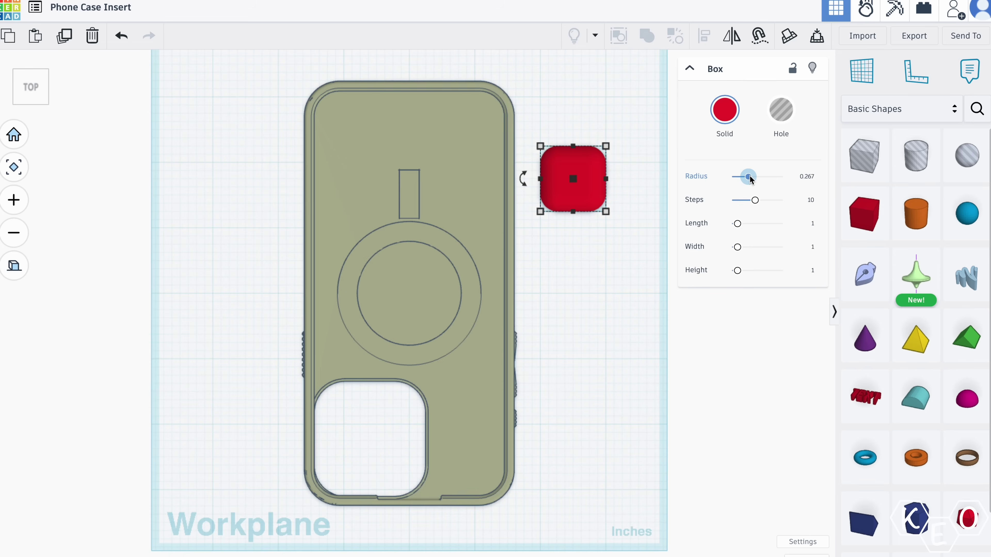
# Step: Size a red box over the case's upper back to 2⅝ with 0.149 rounding and make it a hole
pyautogui.moveTo(587, 193); pyautogui.dragTo(500, 367)
pyautogui.moveTo(747, 176); pyautogui.dragTo(746, 177)
pyautogui.moveTo(499, 367); pyautogui.dragTo(499, 253)
pyautogui.moveTo(746, 177); pyautogui.dragTo(747, 177)
pyautogui.moveTo(456, 207); pyautogui.dragTo(426, 437)
pyautogui.scroll(1, 417, 312)
pyautogui.press('h')
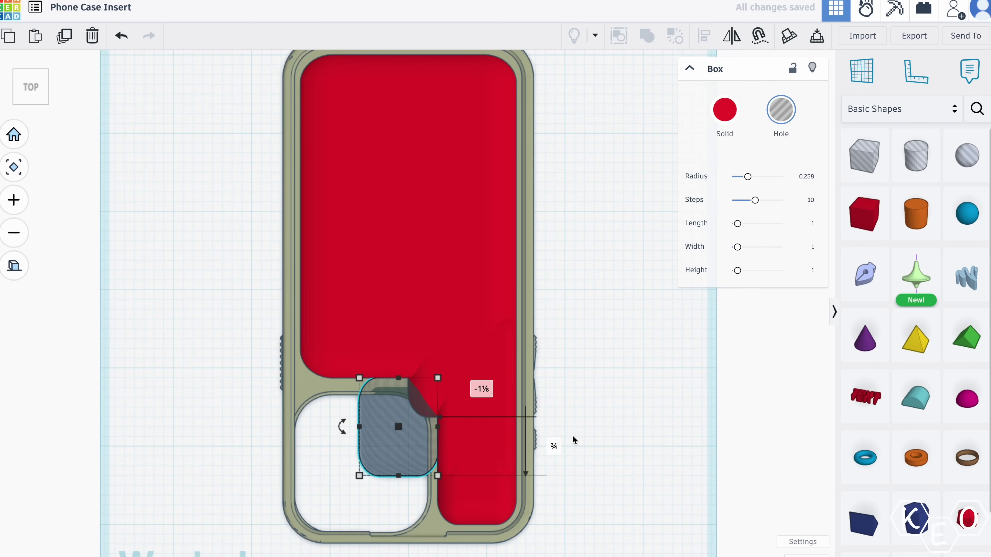
# Step: Group all seven shapes into one union and view it from above
pyautogui.hotkey('ctrl', 'a')
pyautogui.hotkey('ctrl', 'g')
pyautogui.click(33, 74)
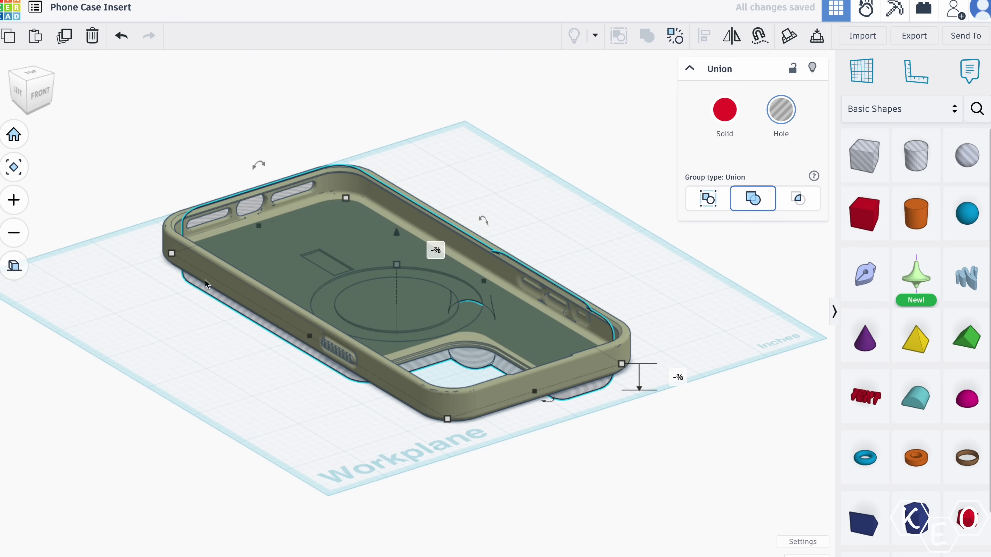
pyautogui.click(33, 74)
pyautogui.scroll(-2, 252, 438)
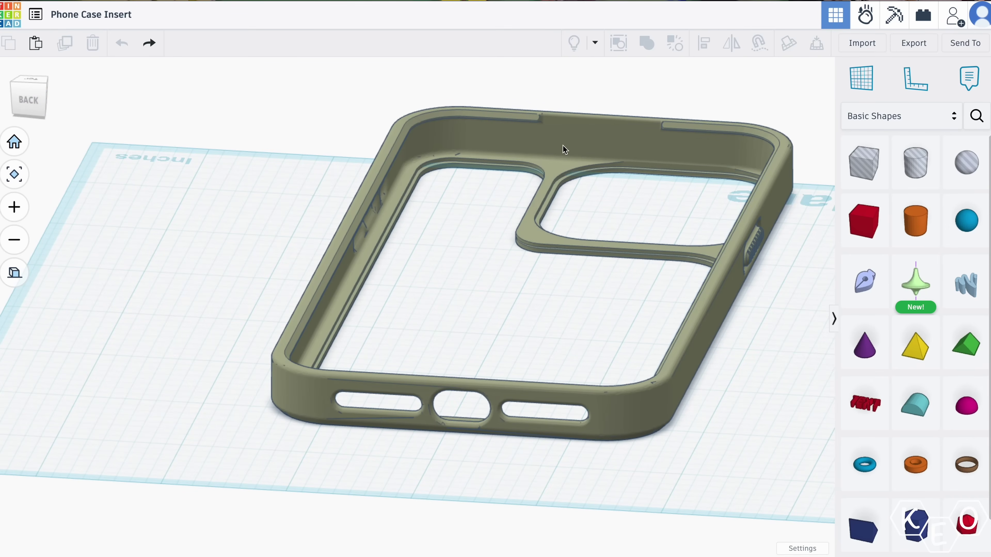
# Step: Ungroup the case, delete the inner dark-grey piece, and select the remaining case frame
pyautogui.click(563, 150)
pyautogui.click(675, 44)
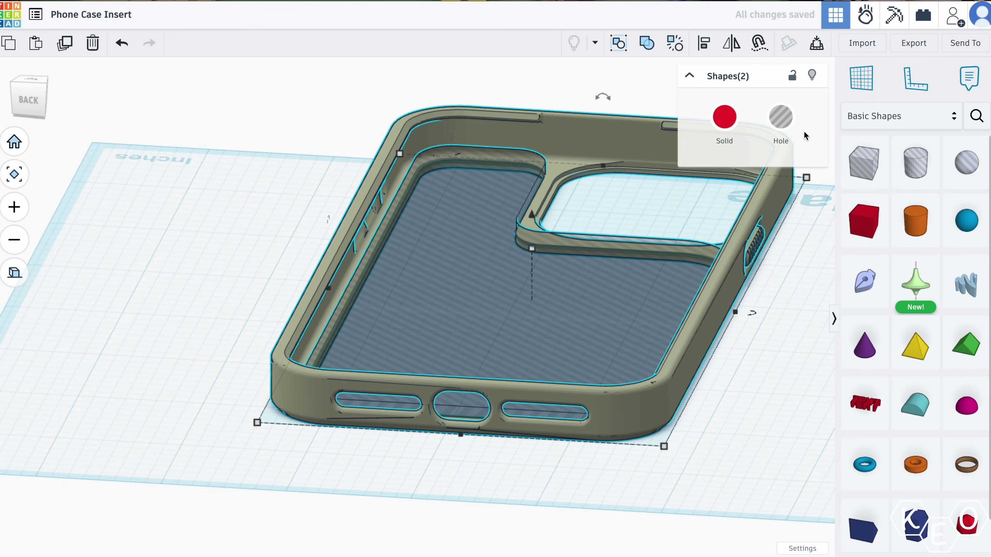
pyautogui.click(359, 213)
pyautogui.press('Delete')
pyautogui.click(588, 160)
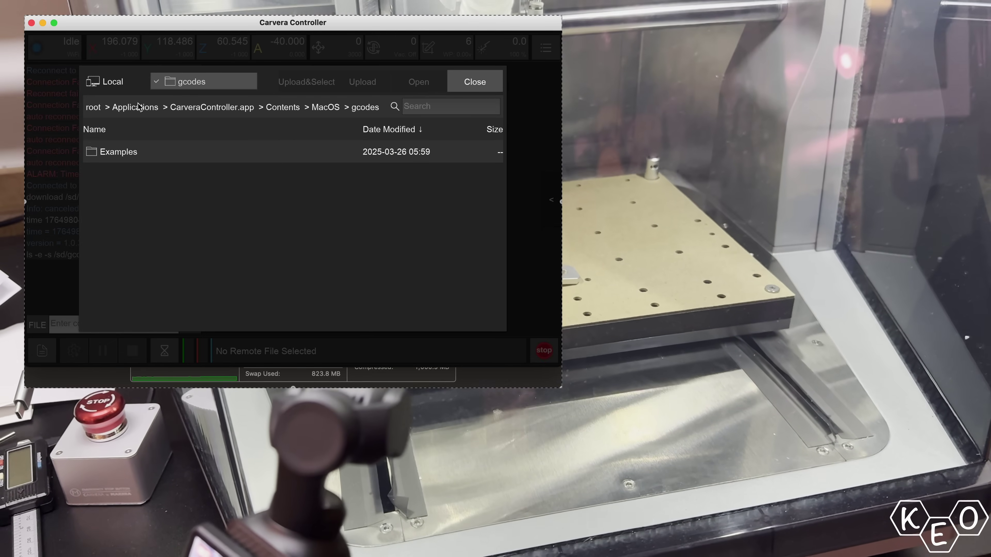
# Step: Navigate the local file browser from root to the Desktop's CNC Things folder
pyautogui.click(97, 110)
pyautogui.click(181, 82)
pyautogui.click(160, 155)
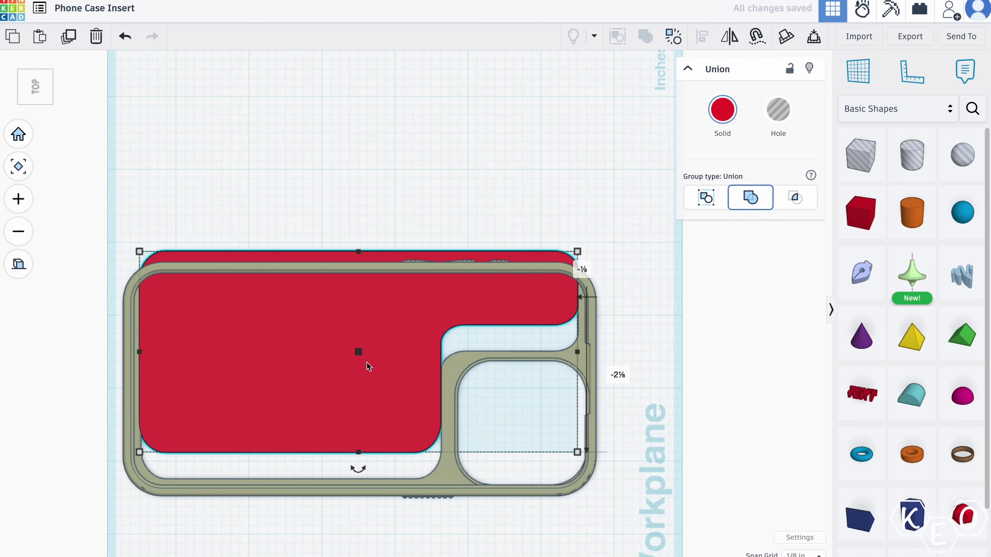
# Step: Slide the red shape into the case back, select both shapes, and use a 1/32 in snap grid
pyautogui.click(21, 102)
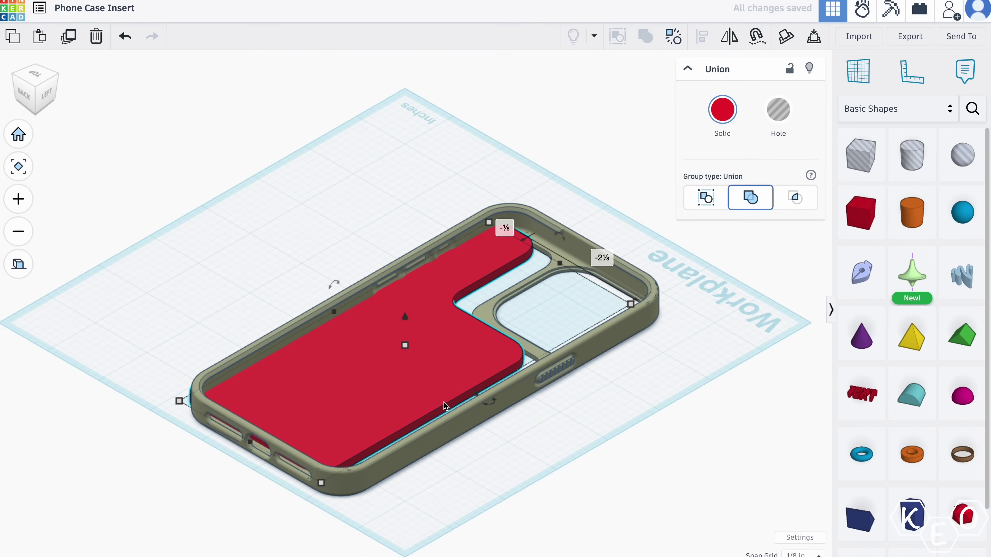
pyautogui.scroll(3, 466, 459)
pyautogui.moveTo(459, 389); pyautogui.dragTo(488, 399)
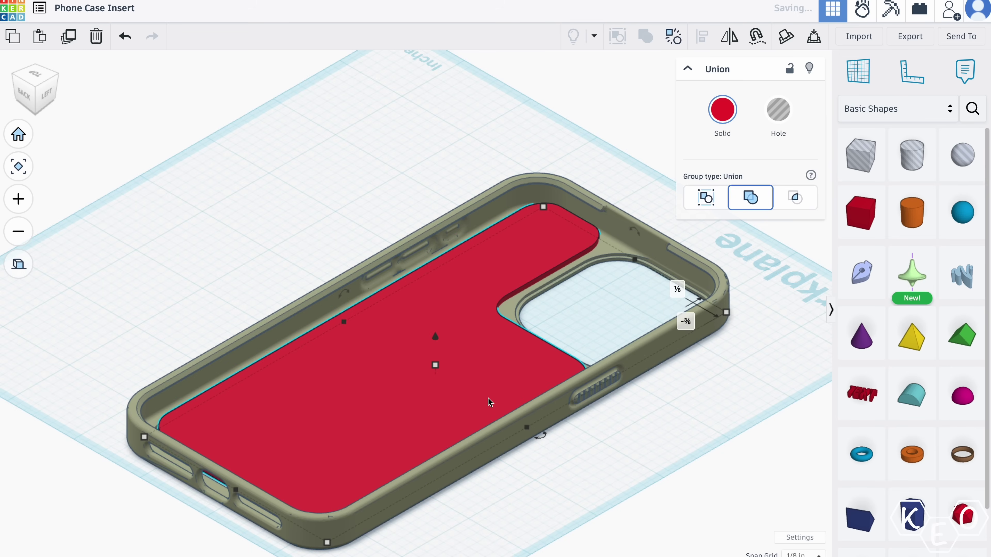
pyautogui.click(36, 80)
pyautogui.hotkey('ctrl', 'a')
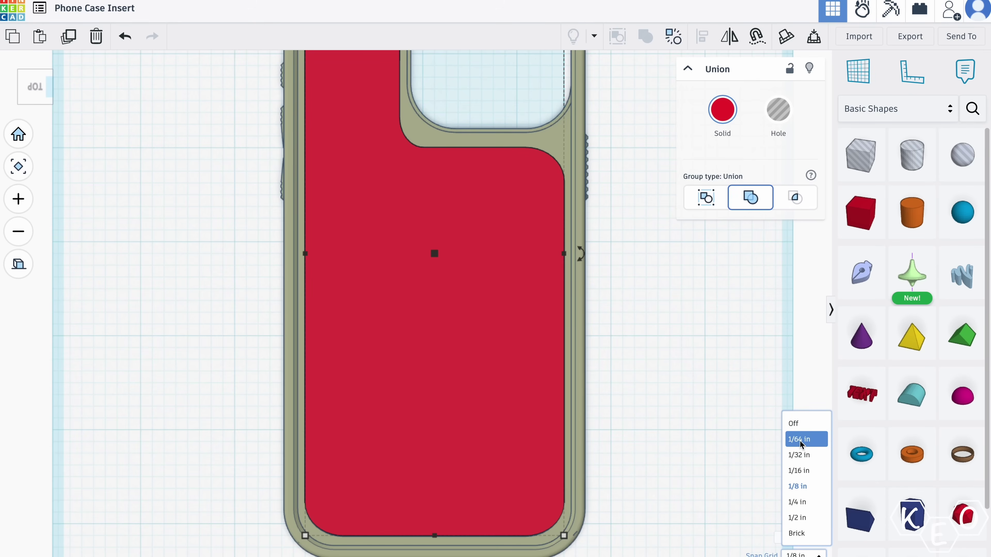
pyautogui.click(799, 455)
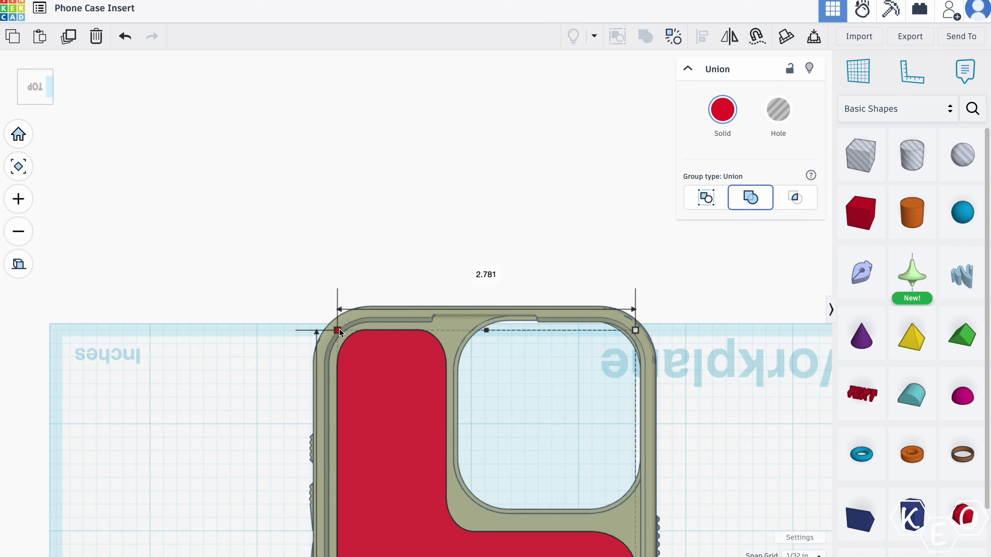
# Step: Widen the red shape to 2.813, raise it slightly, make it a hole, and orbit to inspect the recess
pyautogui.moveTo(340, 332); pyautogui.dragTo(339, 328)
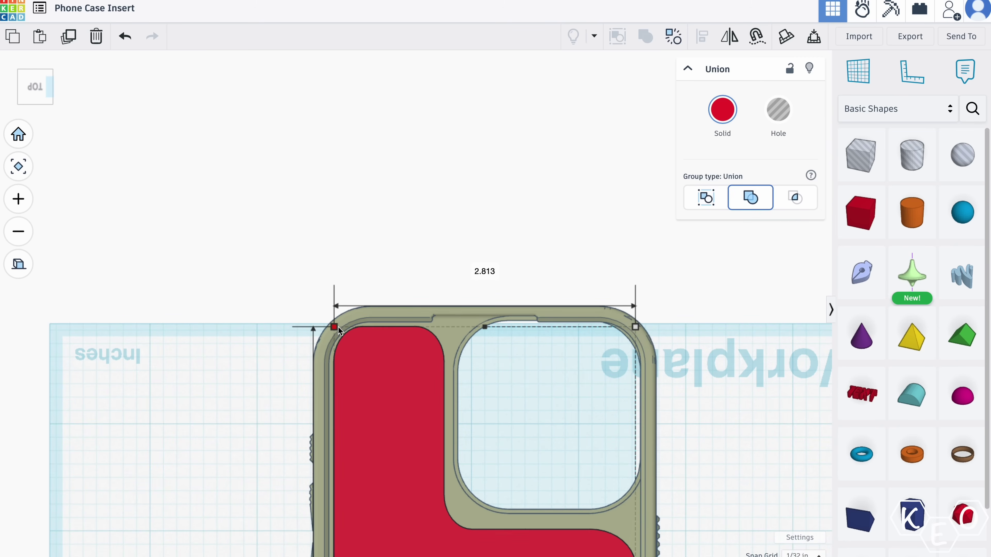
pyautogui.click(47, 100)
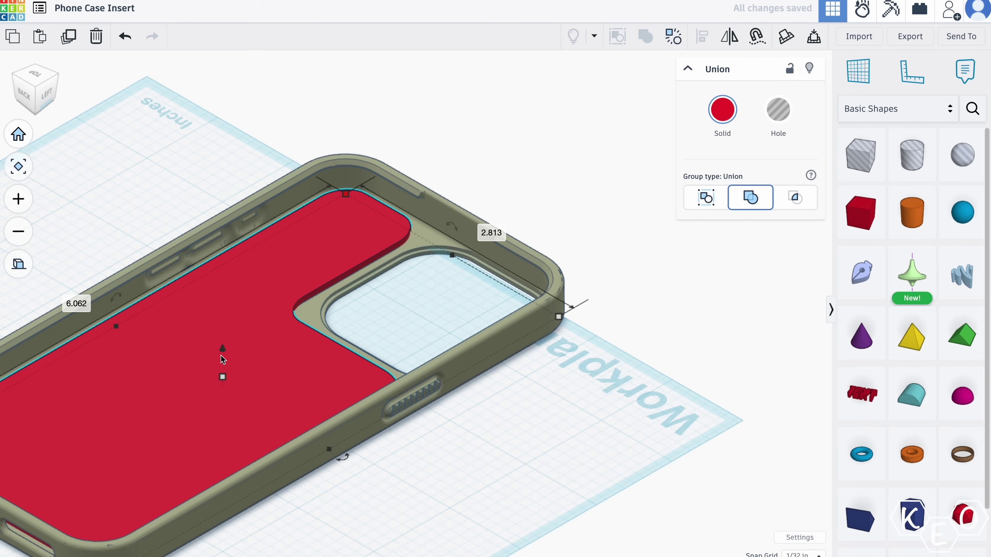
pyautogui.moveTo(221, 351); pyautogui.dragTo(221, 346)
pyautogui.press('h')
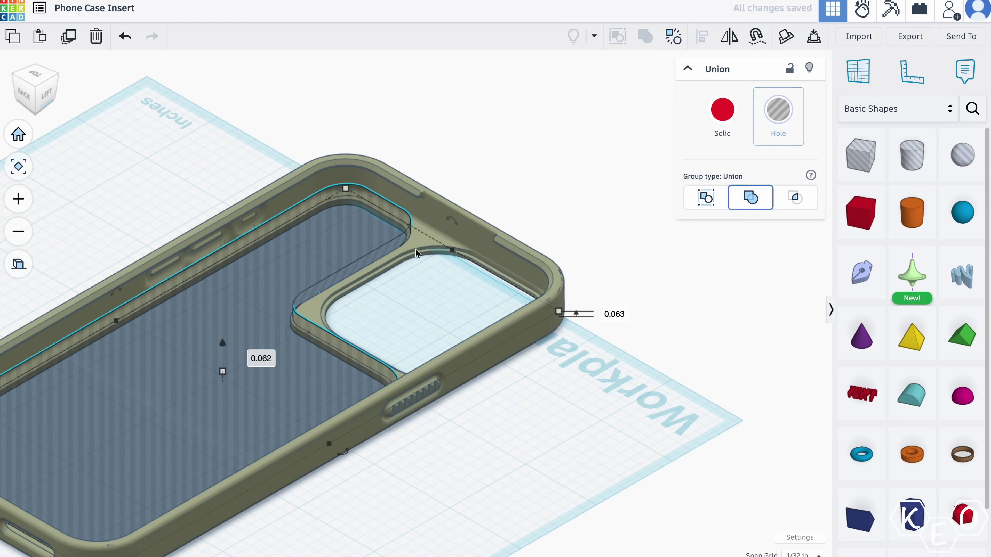
pyautogui.moveTo(224, 347); pyautogui.dragTo(264, 199)
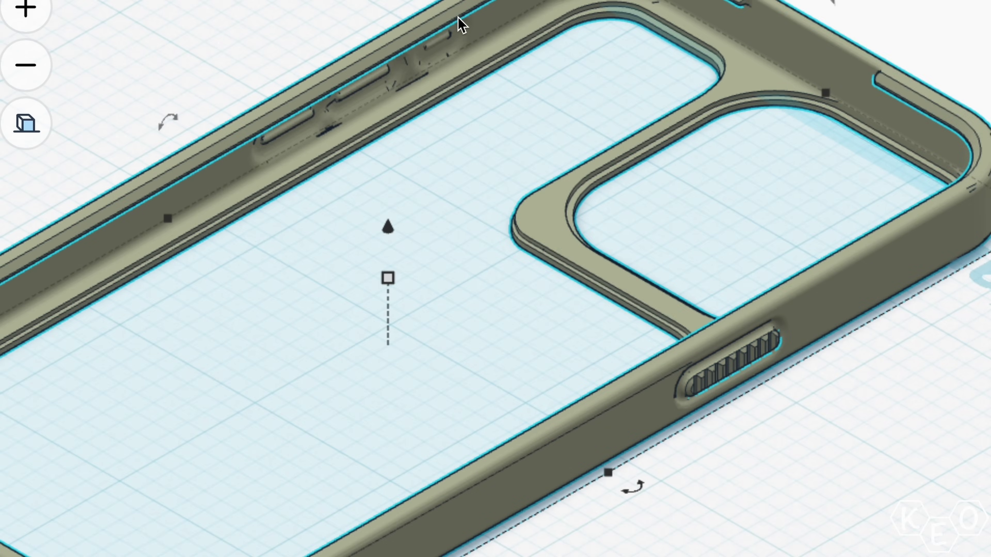
pyautogui.scroll(-5, 445, 195)
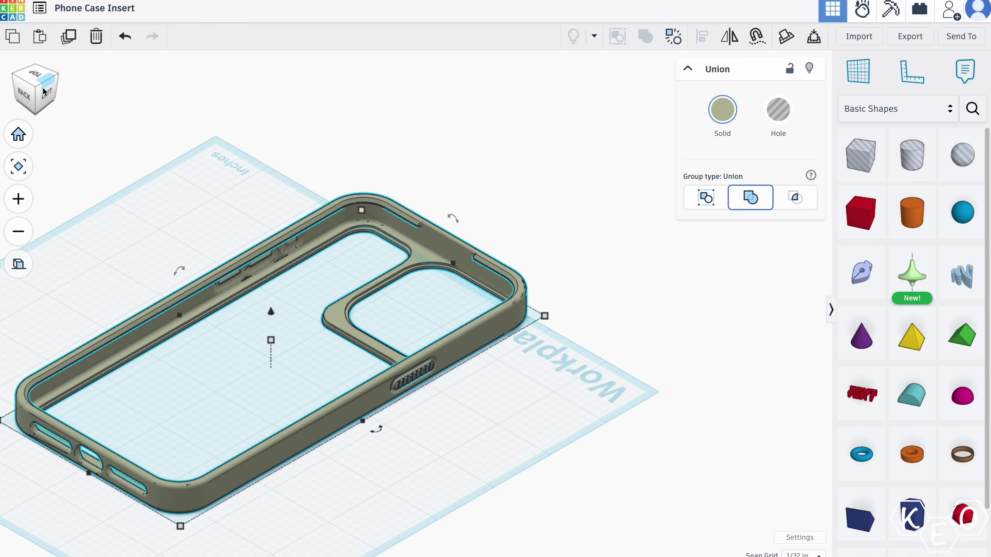
pyautogui.moveTo(43, 87); pyautogui.dragTo(62, 93)
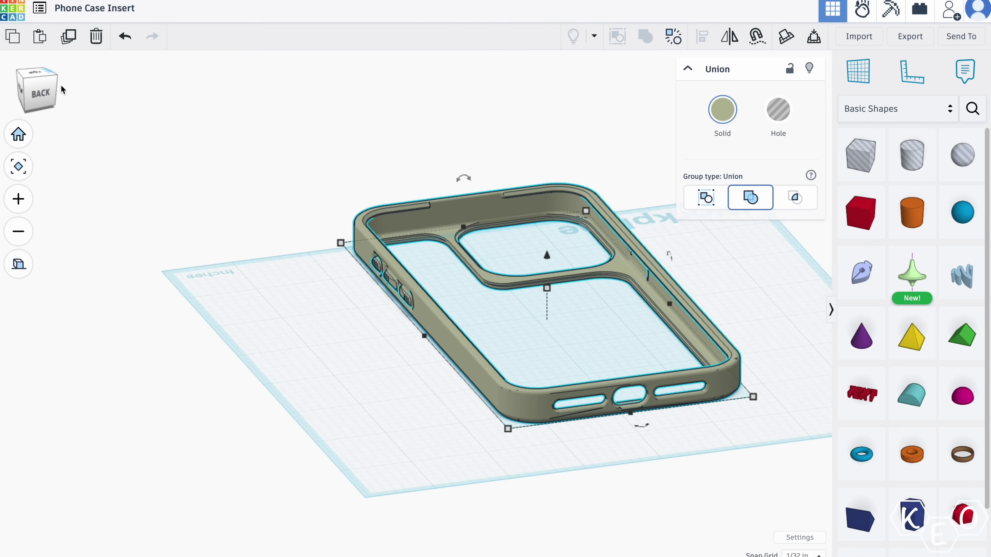
pyautogui.moveTo(62, 88); pyautogui.dragTo(39, 86)
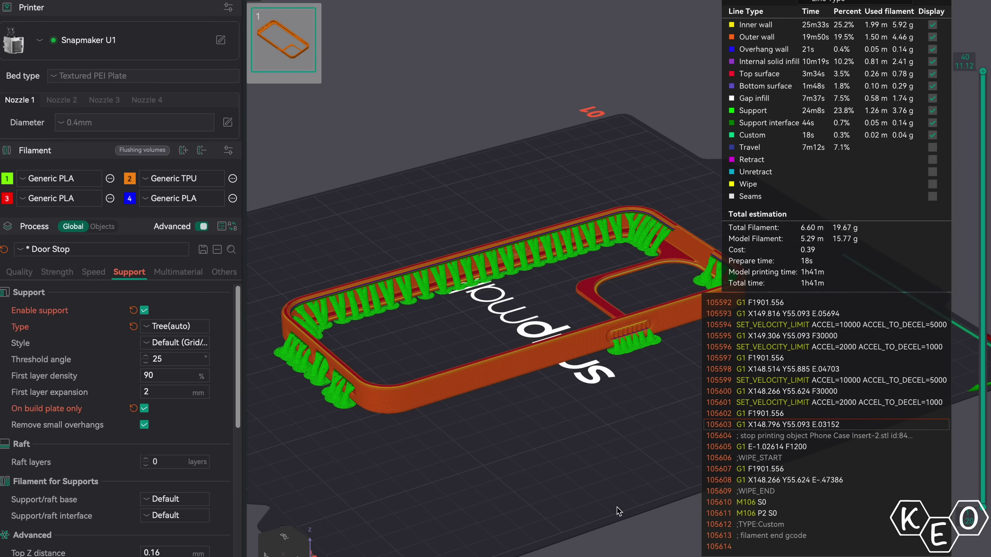
# Step: Orbit the sliced phone case with tree supports to a low side view
pyautogui.moveTo(564, 480); pyautogui.dragTo(543, 473)
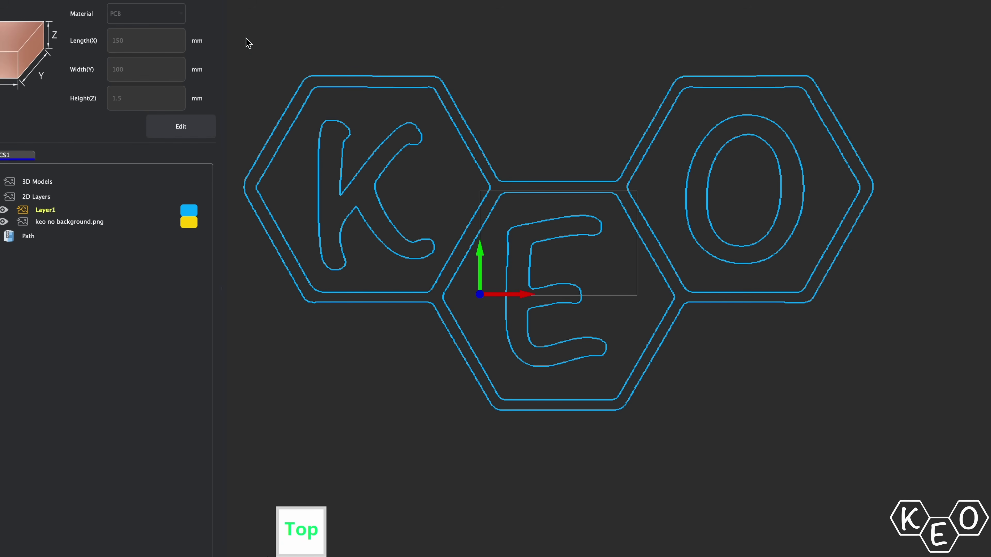
# Step: Drag a selection box around all the traced KEO logo outlines to select them
pyautogui.moveTo(572, 247); pyautogui.dragTo(834, 444)
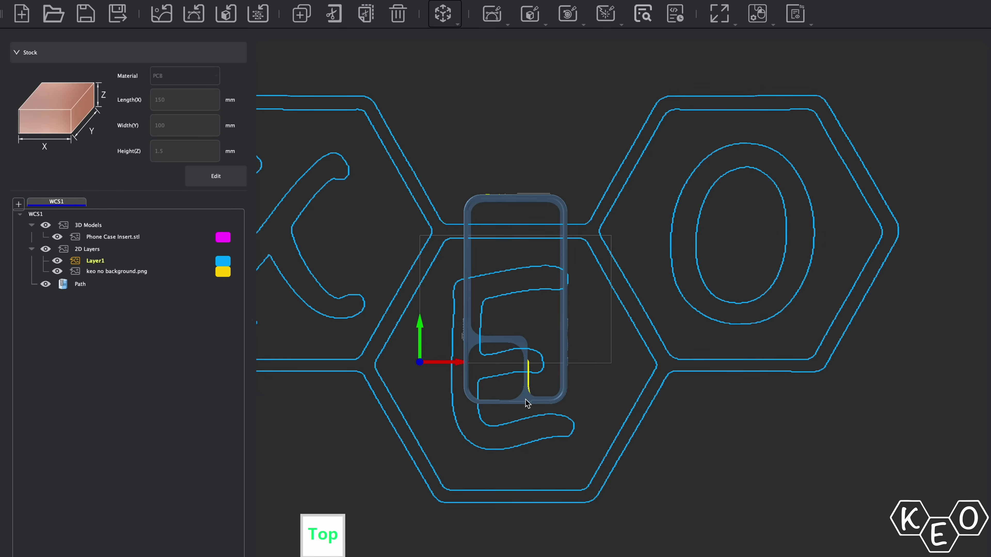
# Step: Open the Transform settings for the KEO logo and expand the Move options
pyautogui.moveTo(465, 41)
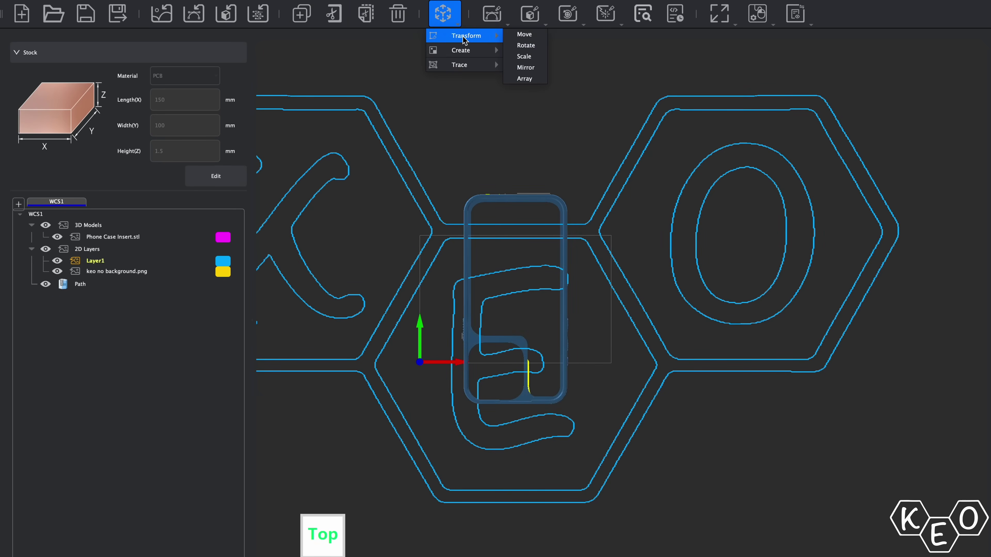
pyautogui.click(524, 46)
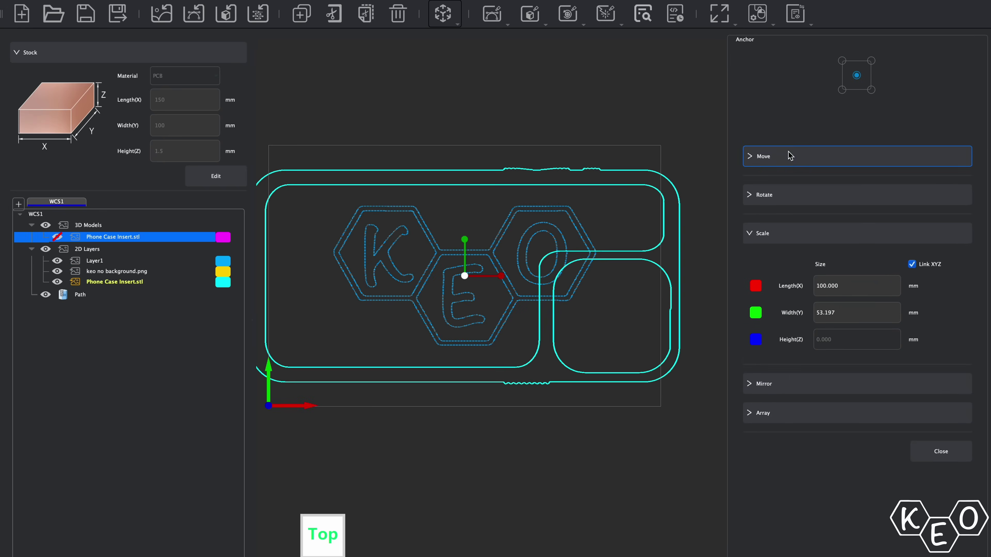
pyautogui.click(788, 157)
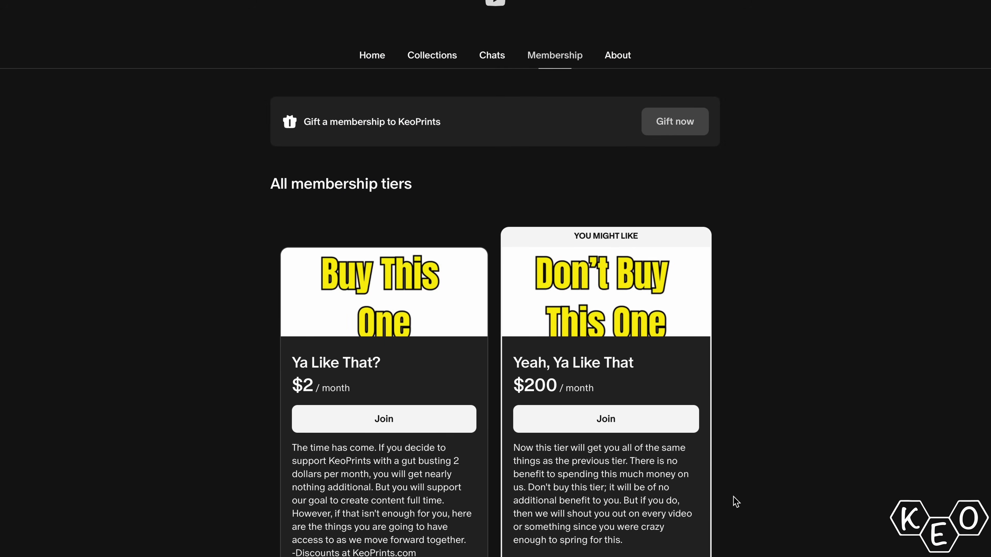
pyautogui.scroll(-2, 736, 502)
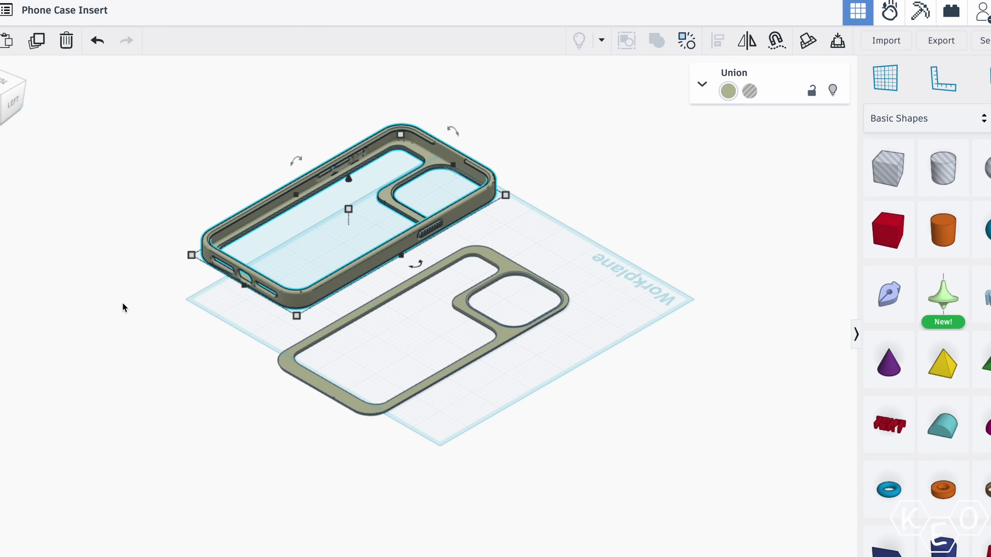
# Step: Check the case from several view-cube angles, then group the case and recess shape with Ctrl+G
pyautogui.click(8, 102)
pyautogui.click(12, 99)
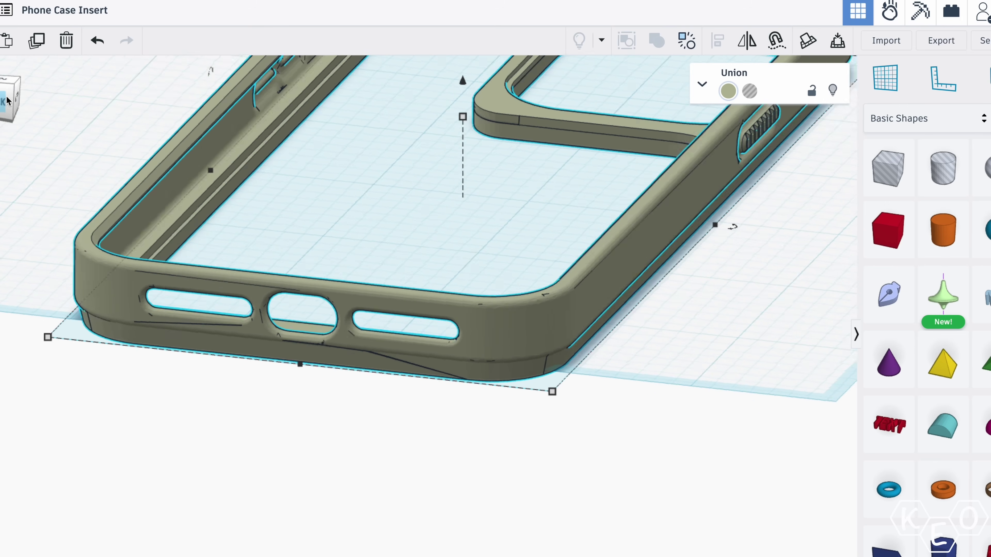
pyautogui.click(12, 98)
pyautogui.click(14, 100)
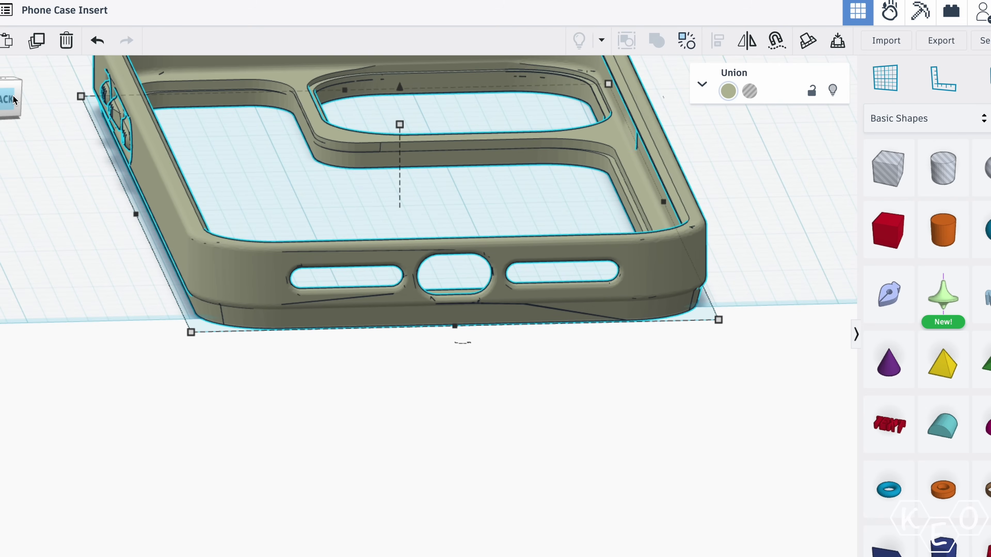
pyautogui.click(8, 100)
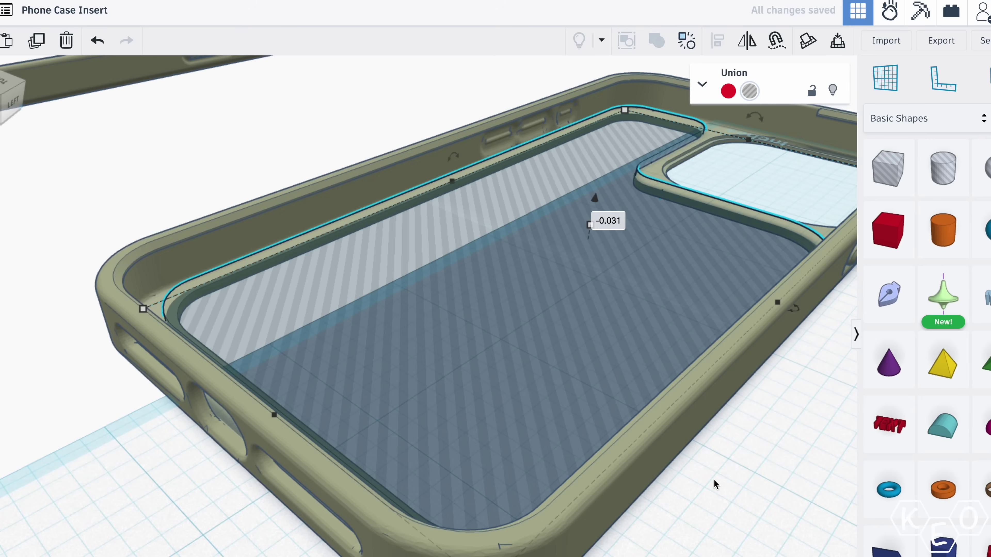
pyautogui.hotkey('ctrl', 'g')
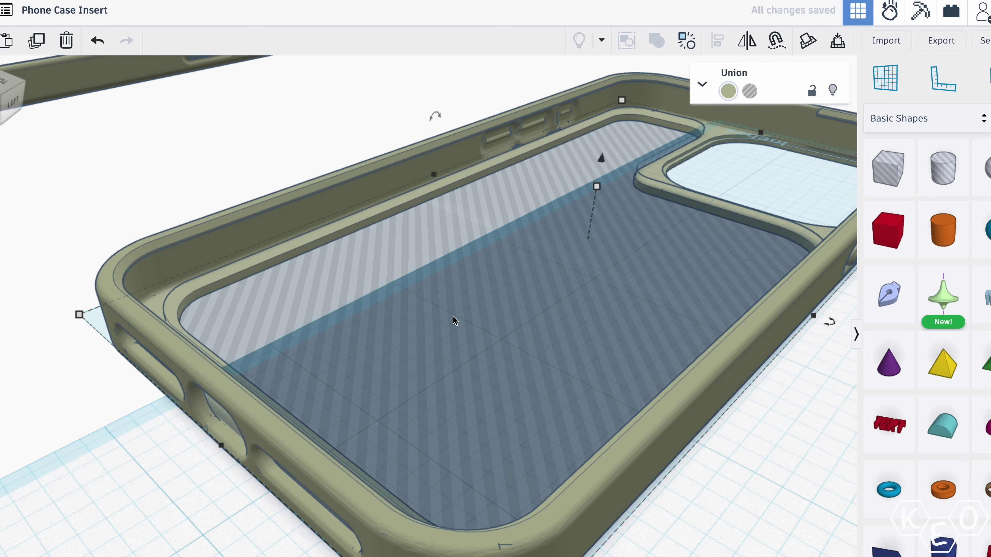
pyautogui.scroll(-5, 453, 319)
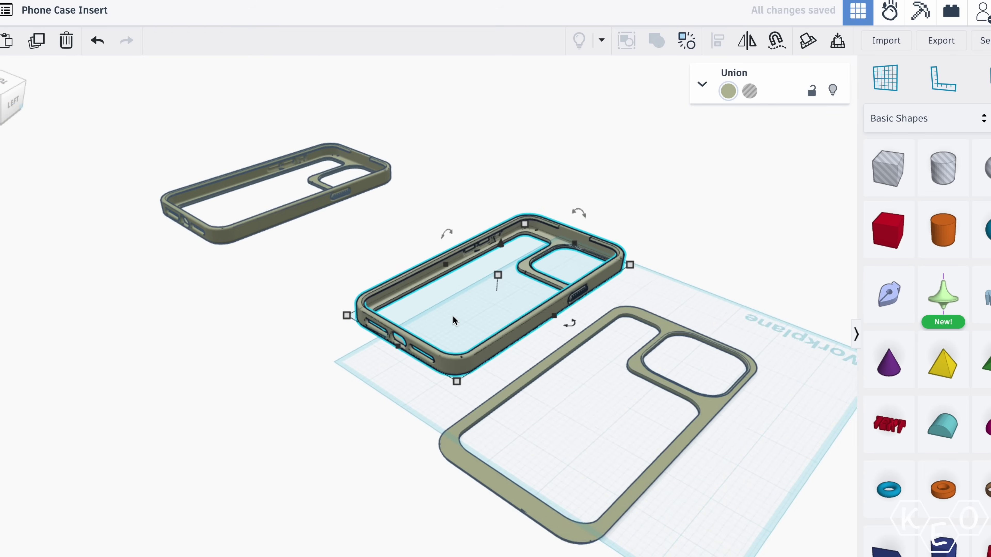